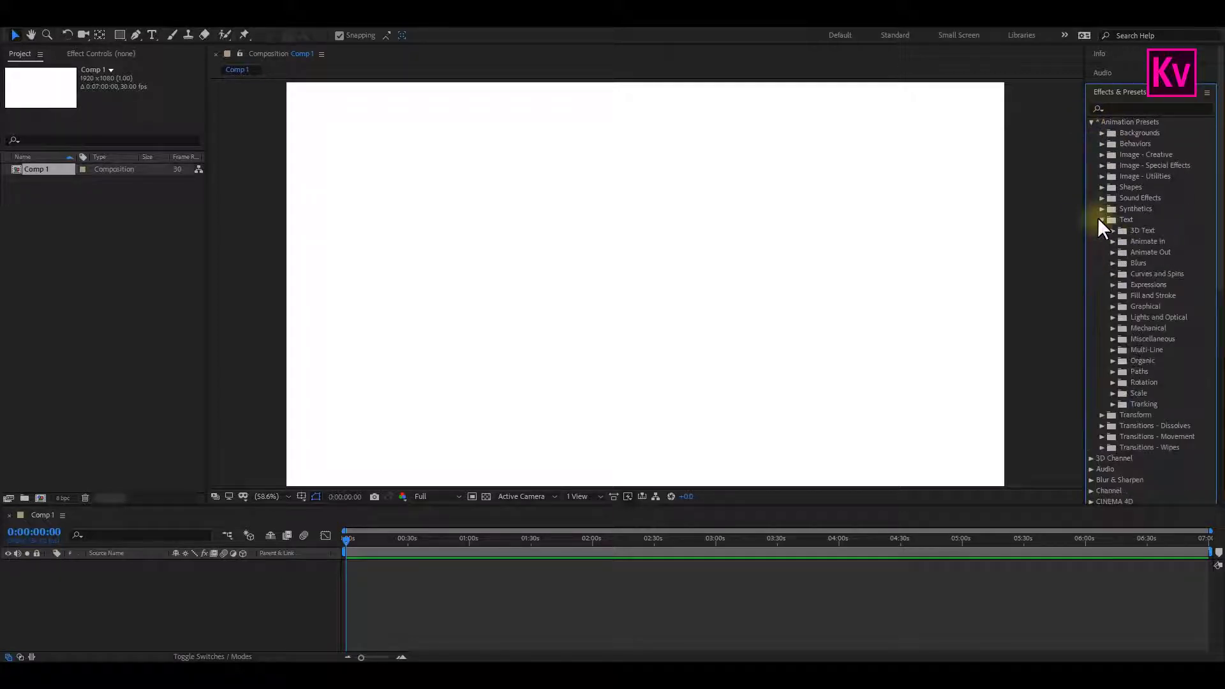
# Browse the text preset folders, then apply Rotate Hue to the text and preview its colour cycle
pyautogui.scroll(-3, 1139, 249)
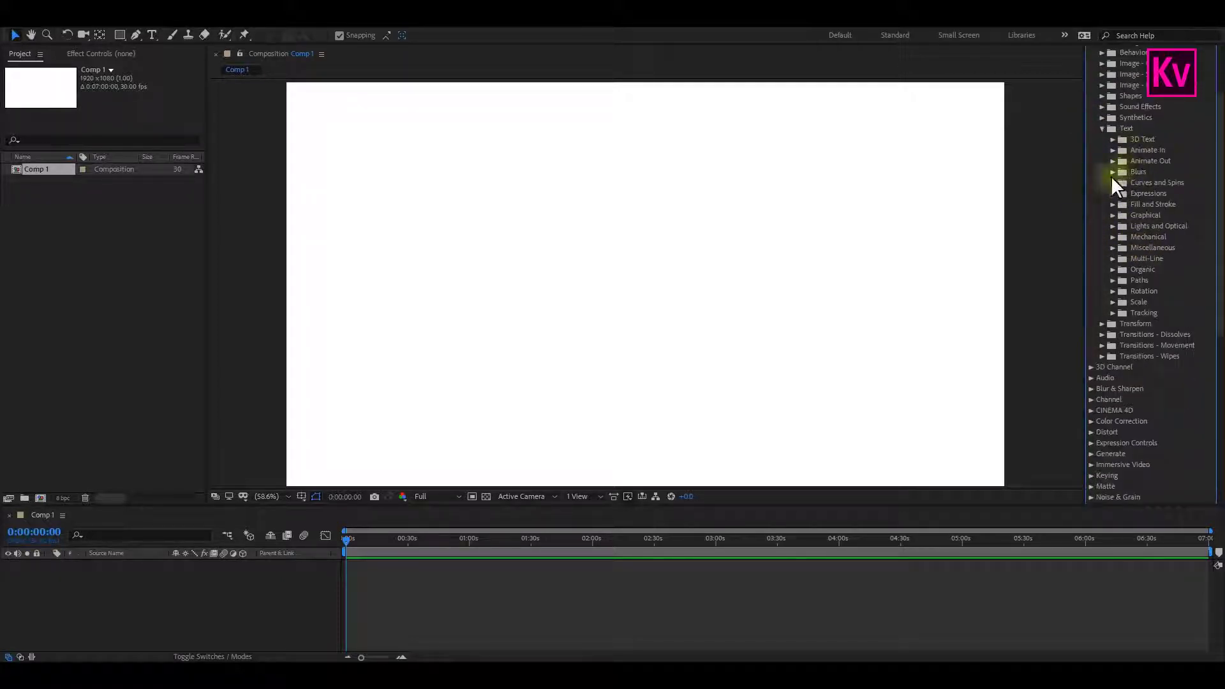
pyautogui.click(1111, 173)
pyautogui.click(1110, 170)
pyautogui.click(1112, 139)
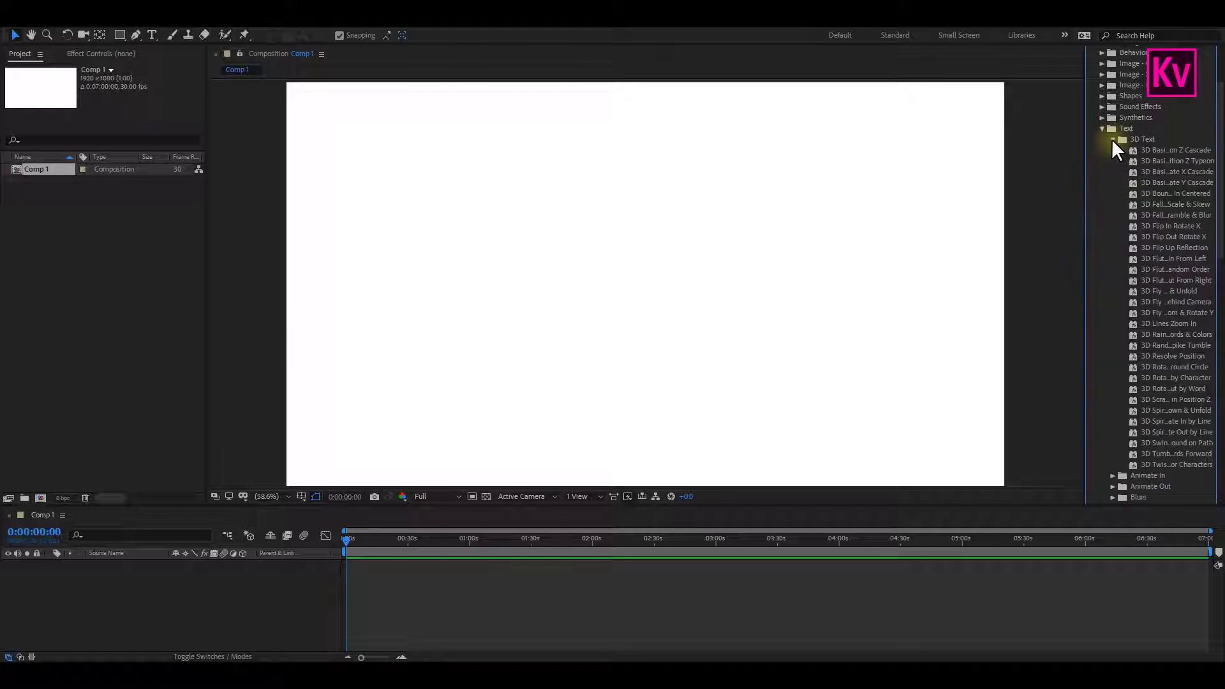
pyautogui.click(1111, 139)
pyautogui.click(1113, 215)
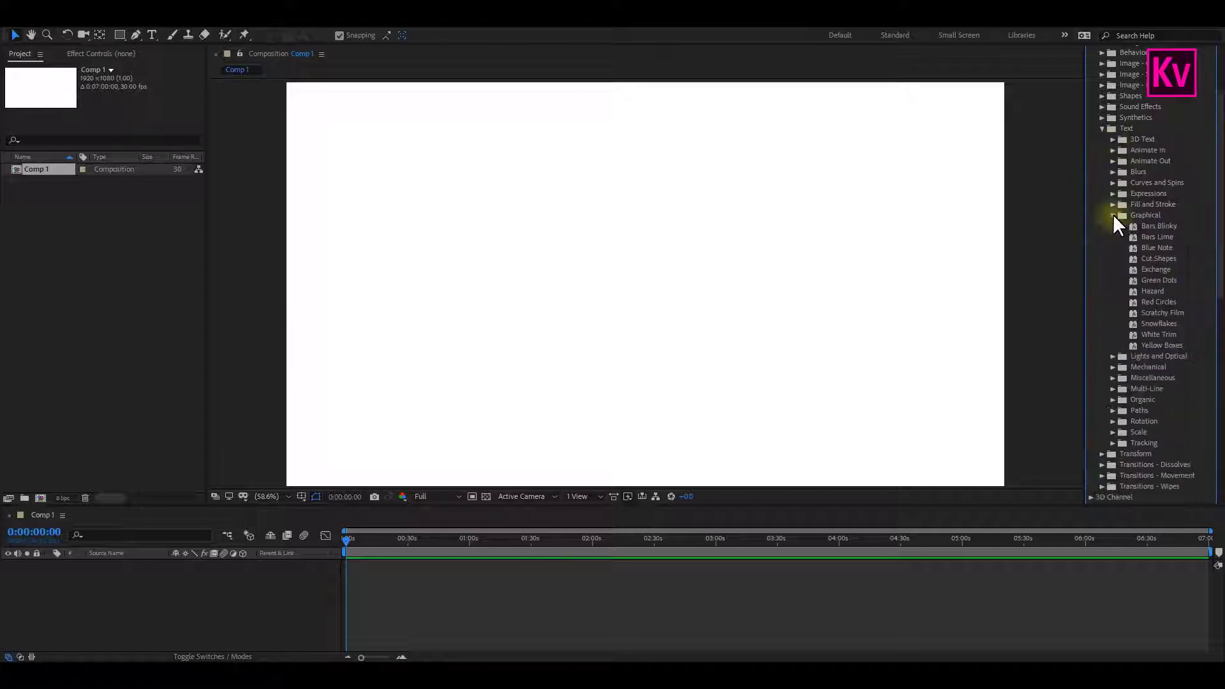
pyautogui.click(1113, 215)
pyautogui.click(1113, 237)
pyautogui.click(1113, 237)
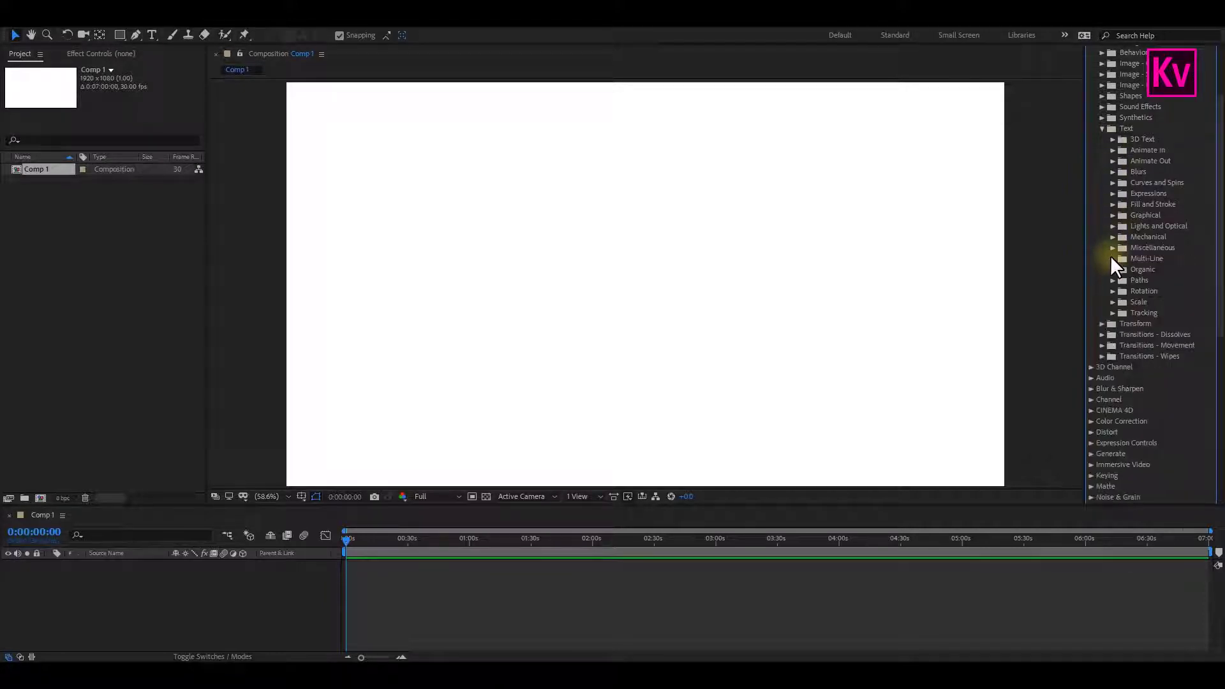
pyautogui.click(1112, 258)
pyautogui.click(1112, 257)
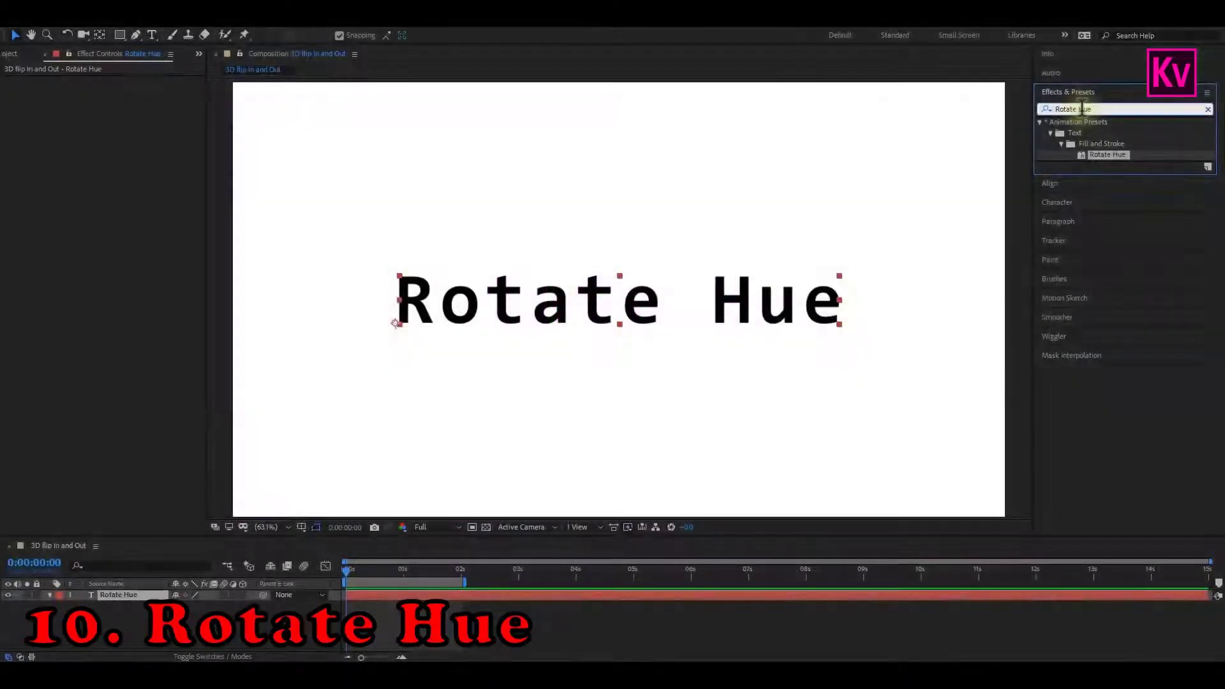
pyautogui.moveTo(1108, 155); pyautogui.dragTo(775, 294)
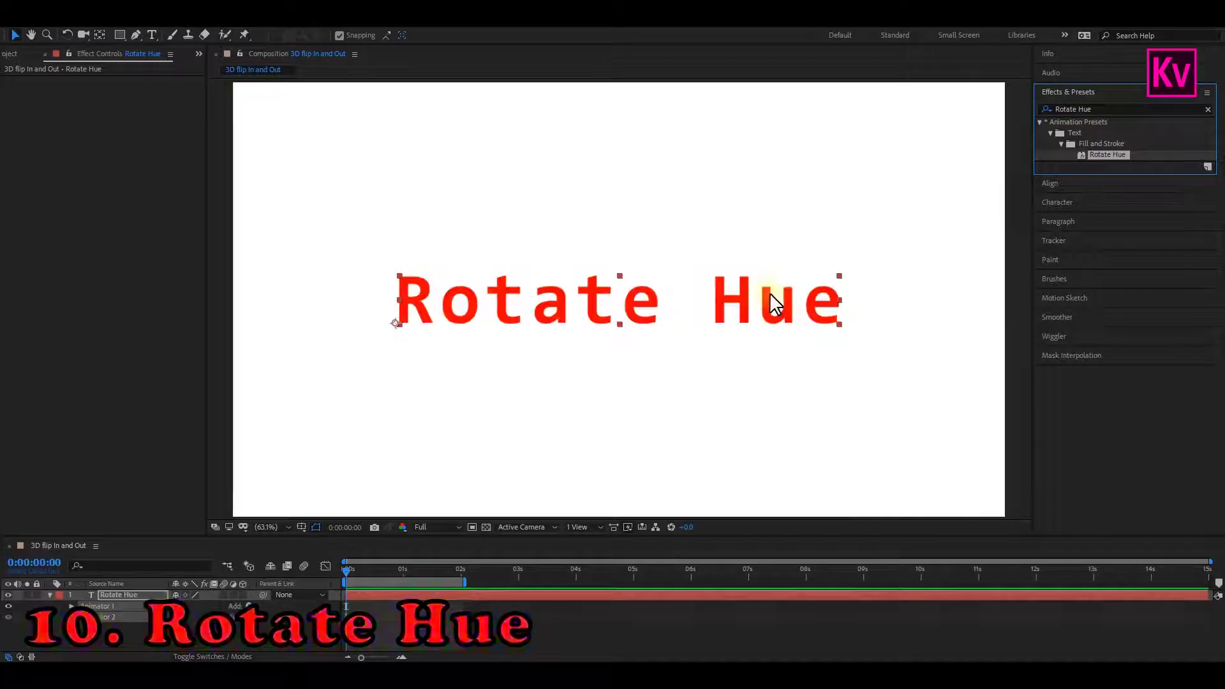
pyautogui.press('space')
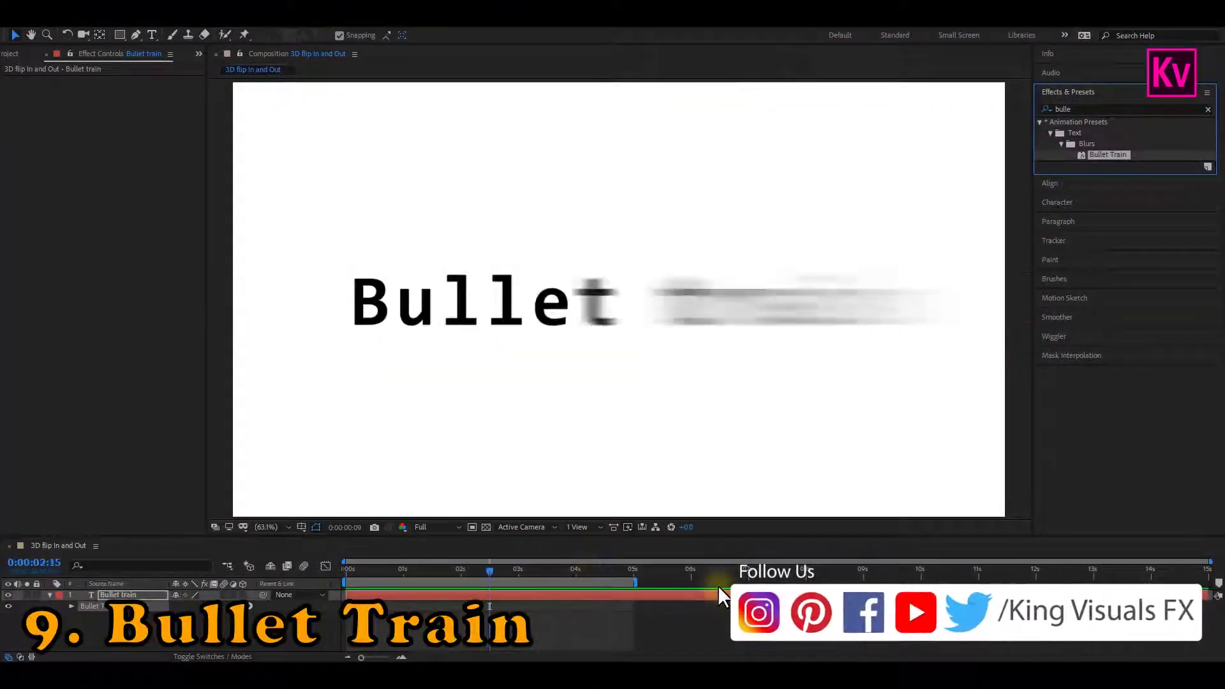
# Copy the Bullet train layer's two Offset keyframes and paste them at the current time
pyautogui.click(479, 597)
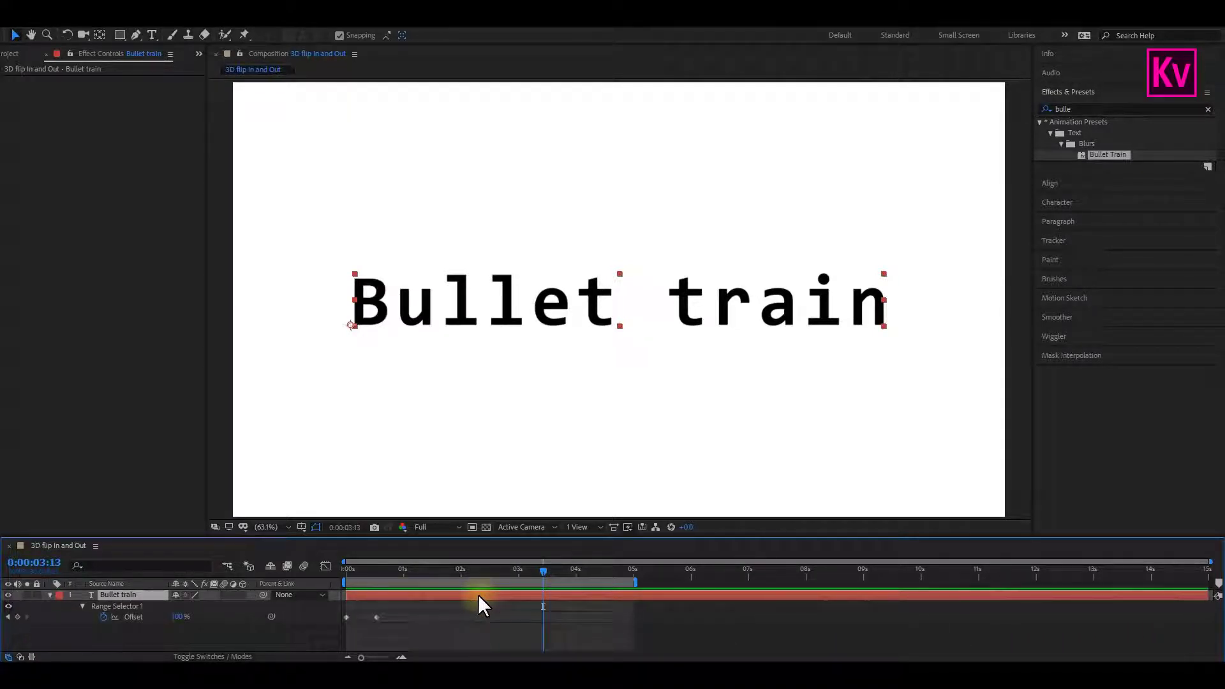
pyautogui.moveTo(423, 622); pyautogui.dragTo(340, 618)
pyautogui.click(38, 13)
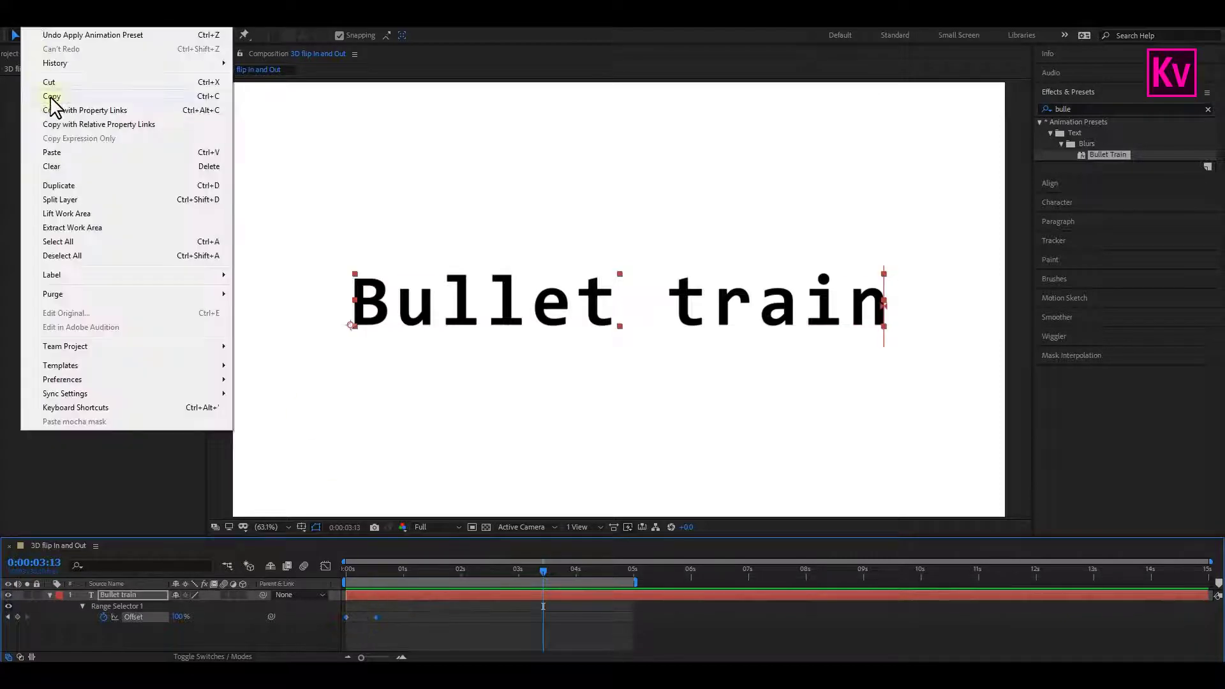
pyautogui.click(38, 97)
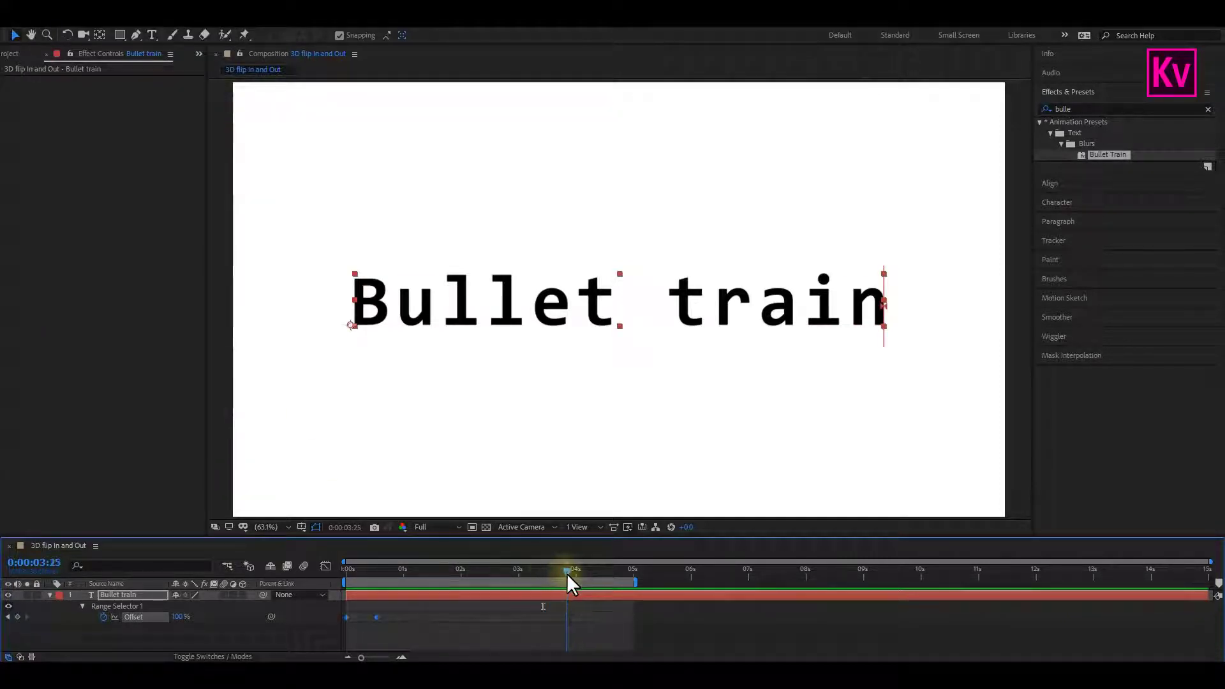
pyautogui.click(35, 13)
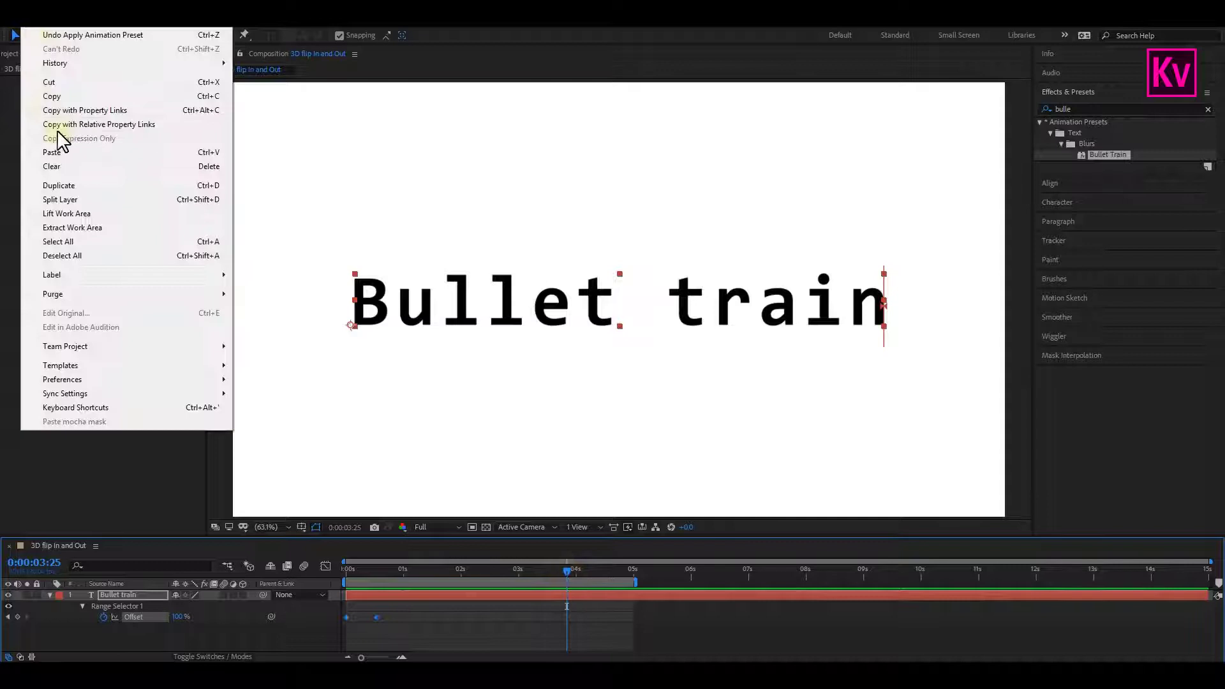
pyautogui.click(62, 153)
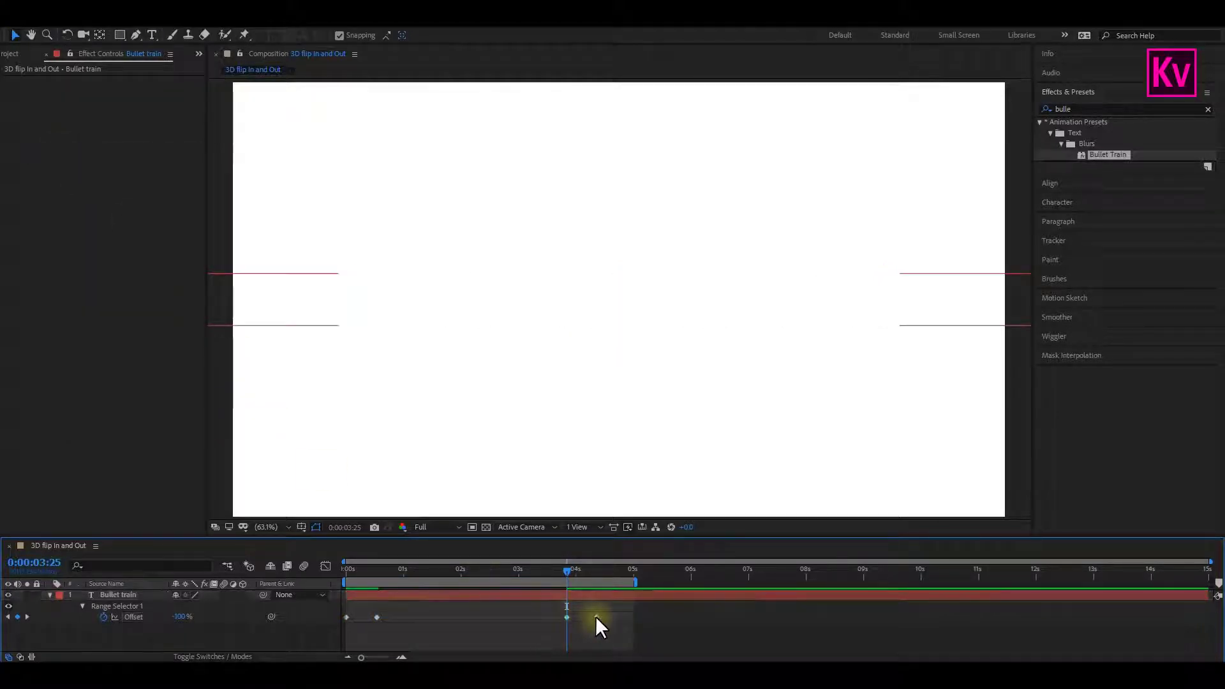
# Align the pasted Offset keyframes with the playhead and preview Bullet train from the start
pyautogui.click(537, 617)
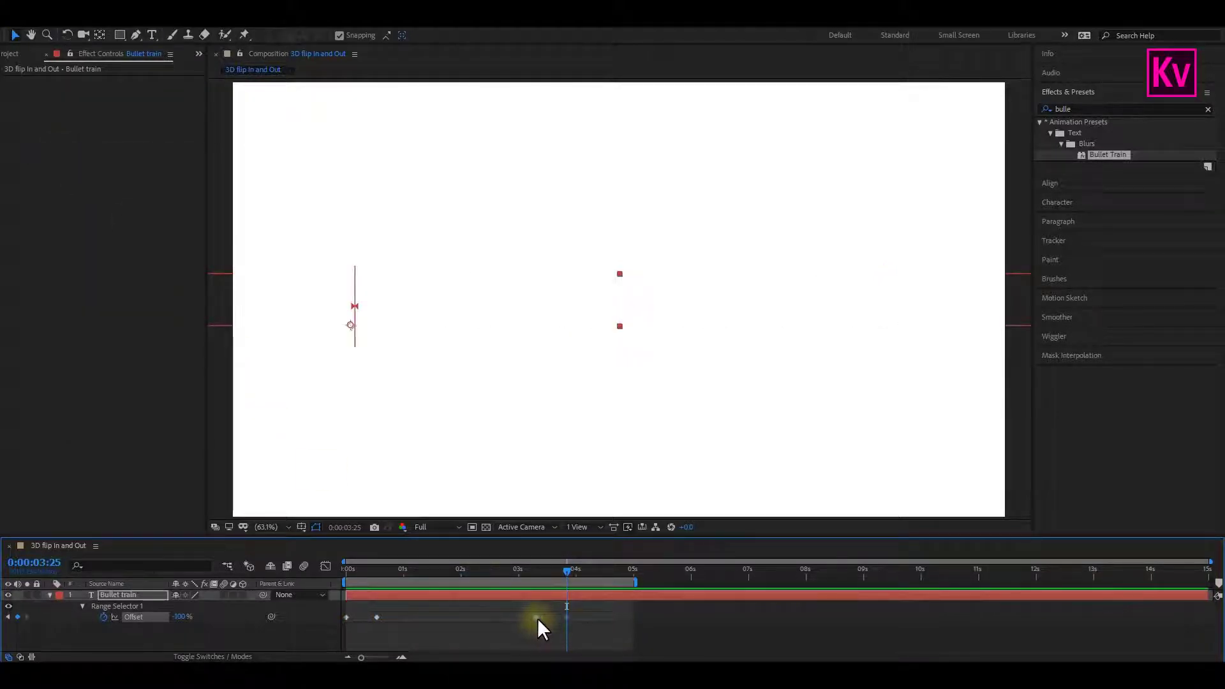
pyautogui.moveTo(537, 617); pyautogui.dragTo(565, 618)
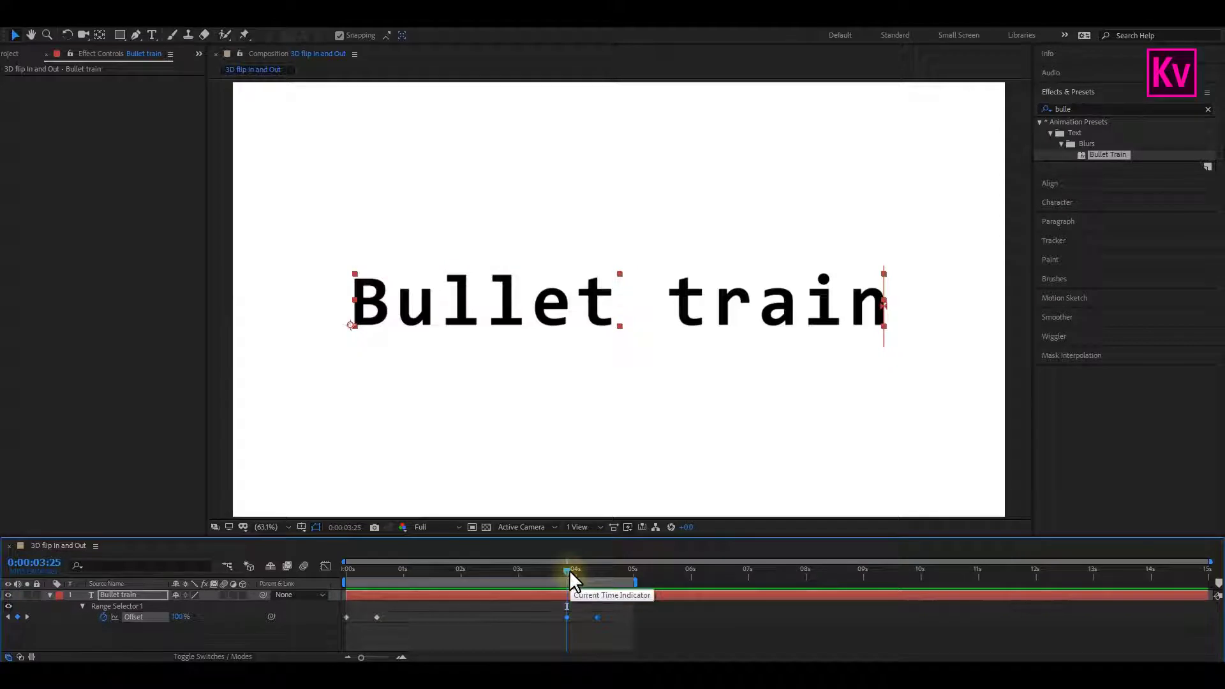
pyautogui.moveTo(569, 570); pyautogui.dragTo(334, 581)
pyautogui.press('space')
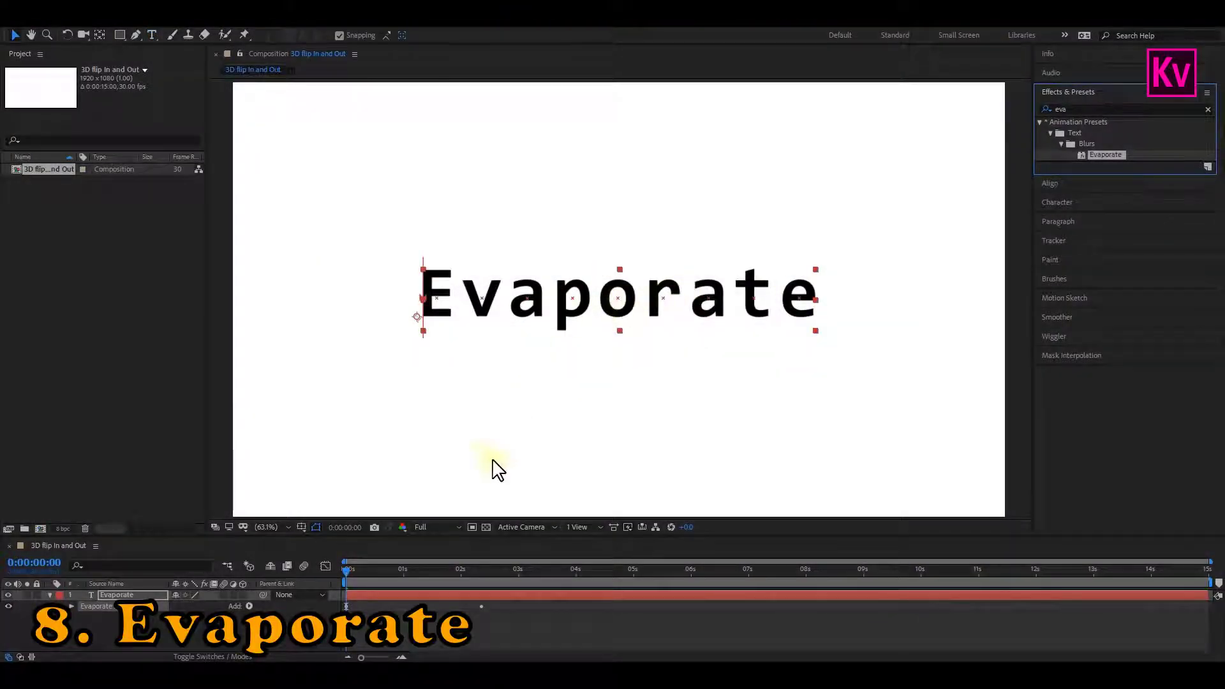
# Reveal the Evaporate layer's Offset keyframes, shift them later in time, and replay the preview
pyautogui.click(519, 610)
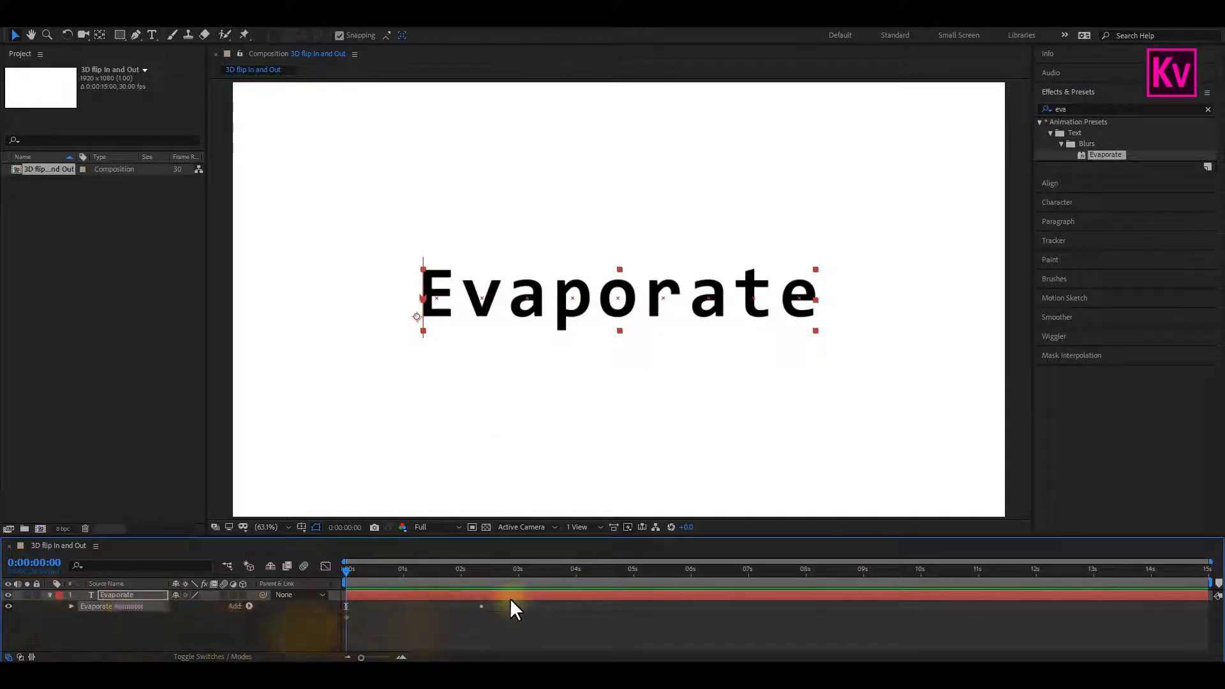
pyautogui.press('u')
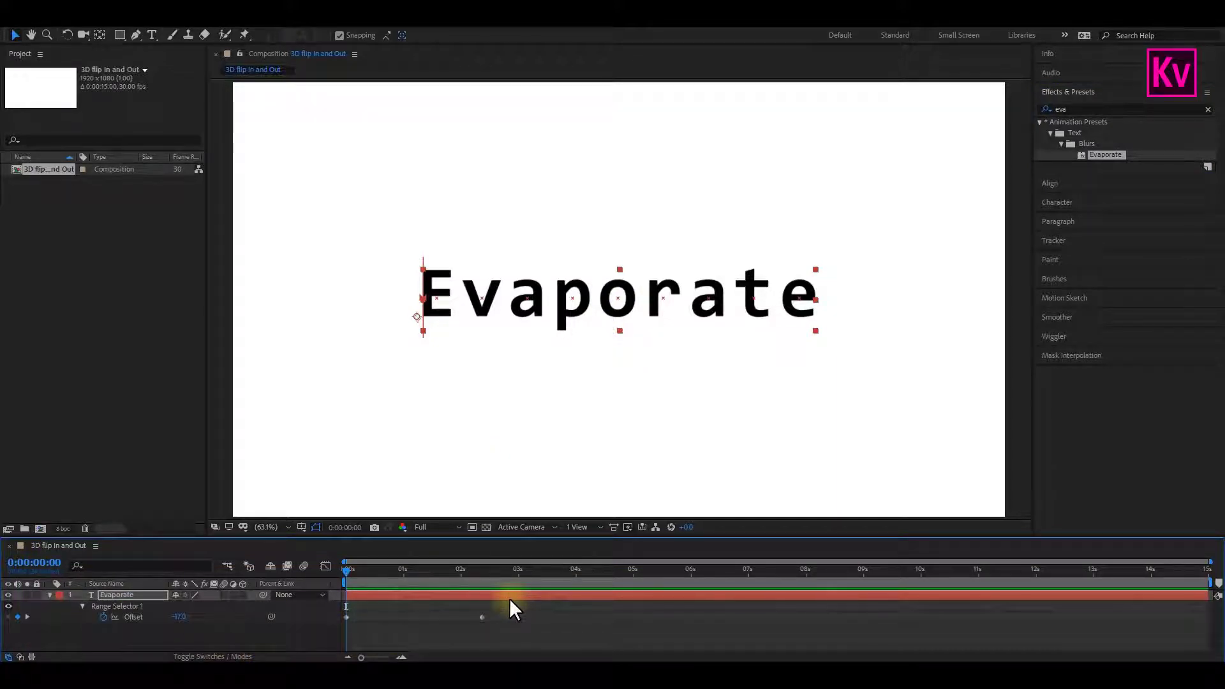
pyautogui.moveTo(514, 615); pyautogui.dragTo(328, 627)
pyautogui.moveTo(482, 616); pyautogui.dragTo(553, 617)
pyautogui.click(614, 618)
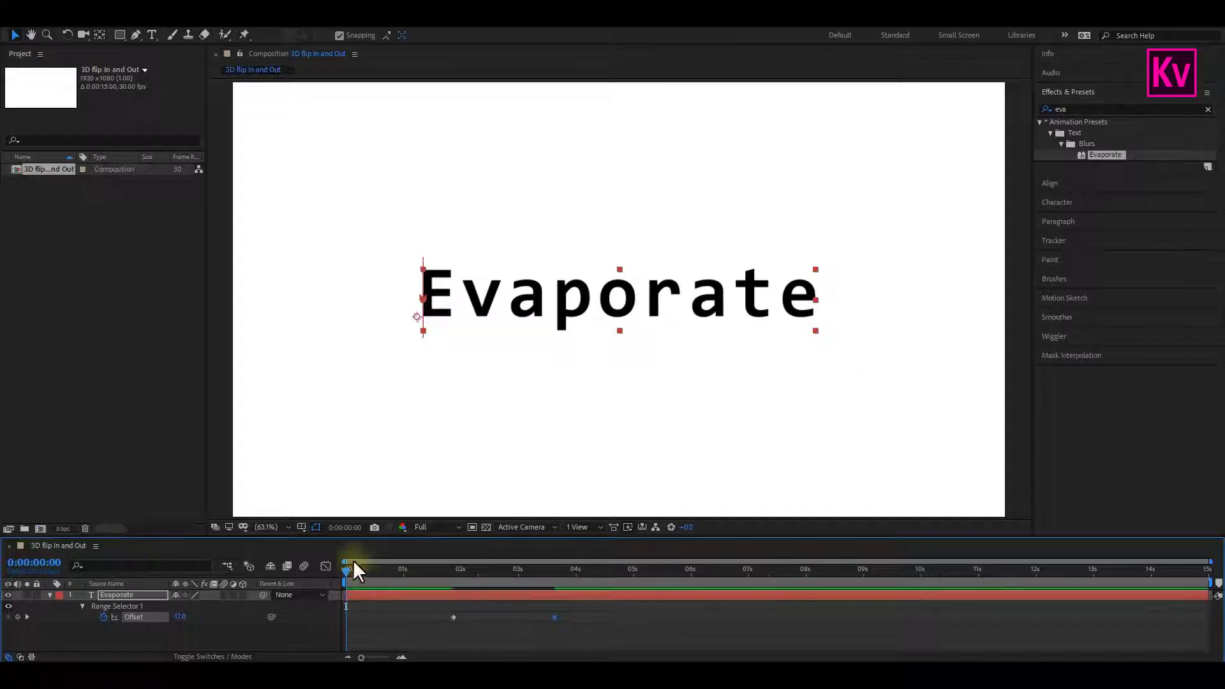
pyautogui.press('space')
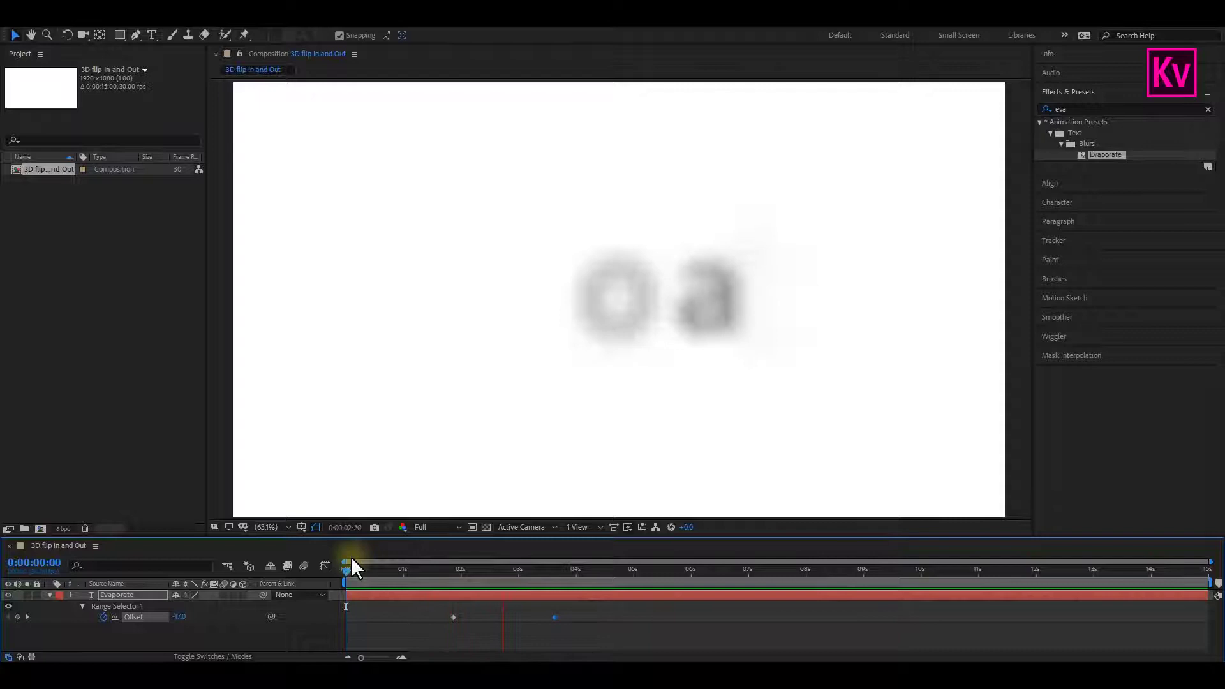
pyautogui.press('space')
pyautogui.press('space')
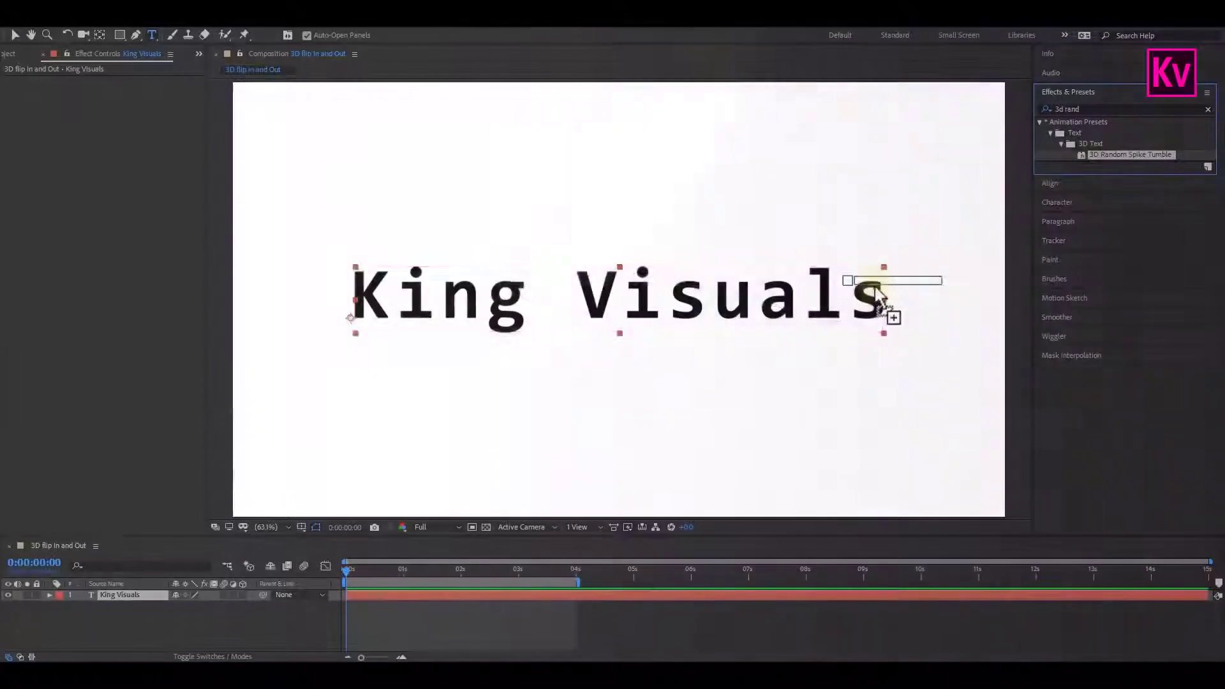
# Apply 3D Random Spike Tumble to the King Visuals layer and preview the tumbling letters
pyautogui.moveTo(888, 314); pyautogui.dragTo(756, 303)
pyautogui.press('v')
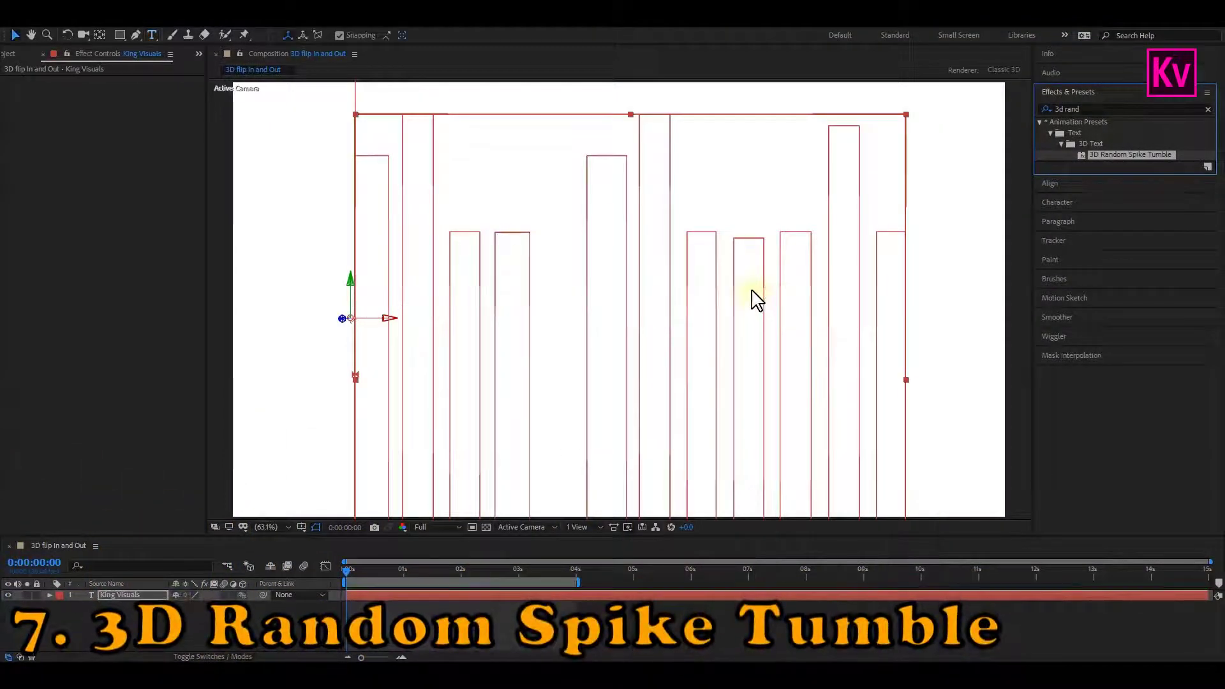
pyautogui.press('space')
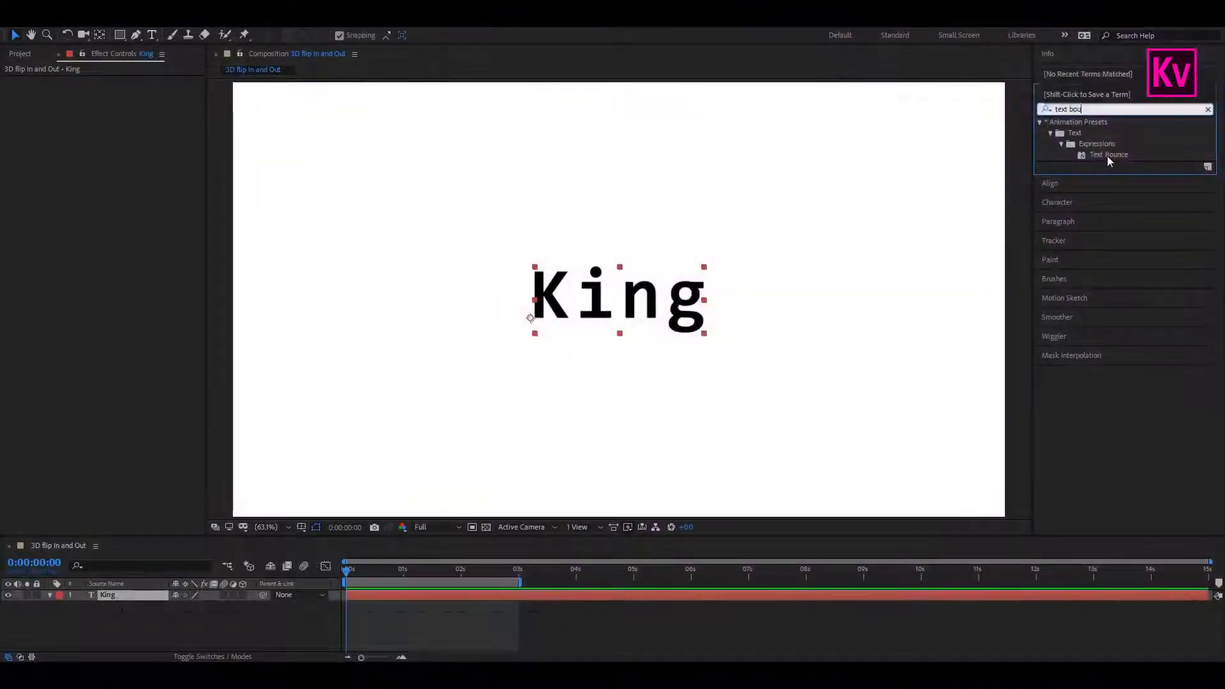
# Apply Text Bounce to the King text and preview the bounce
pyautogui.moveTo(1109, 155); pyautogui.dragTo(668, 306)
pyautogui.press('space')
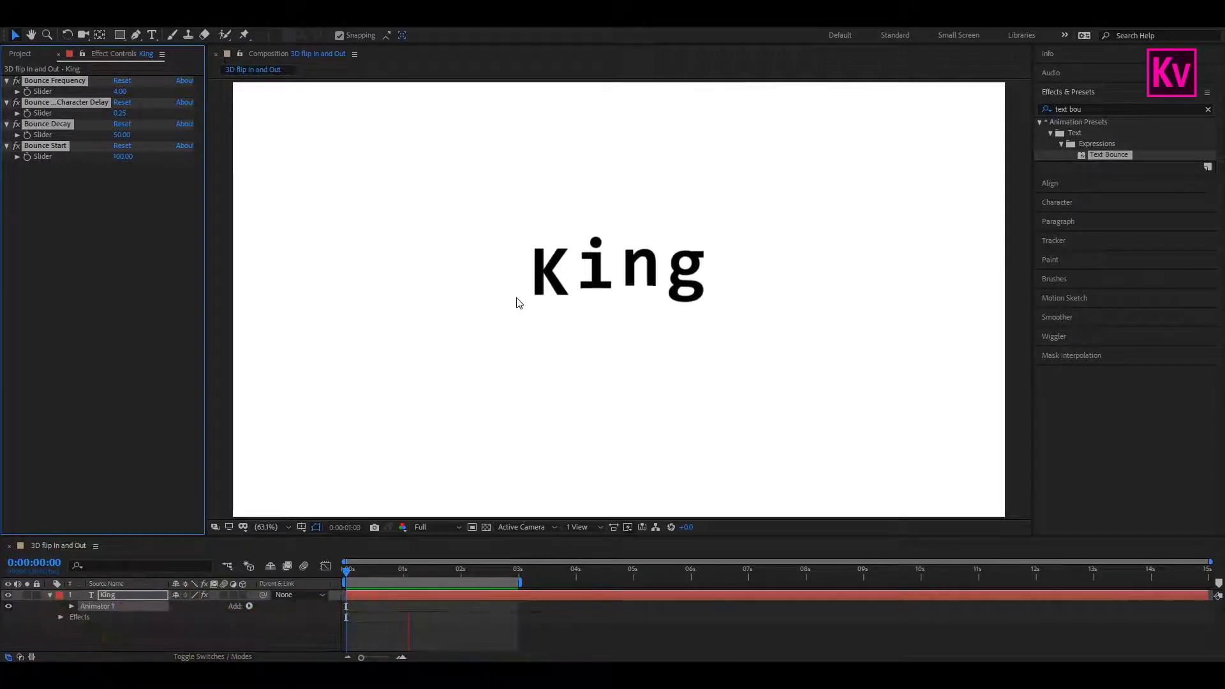
pyautogui.press('space')
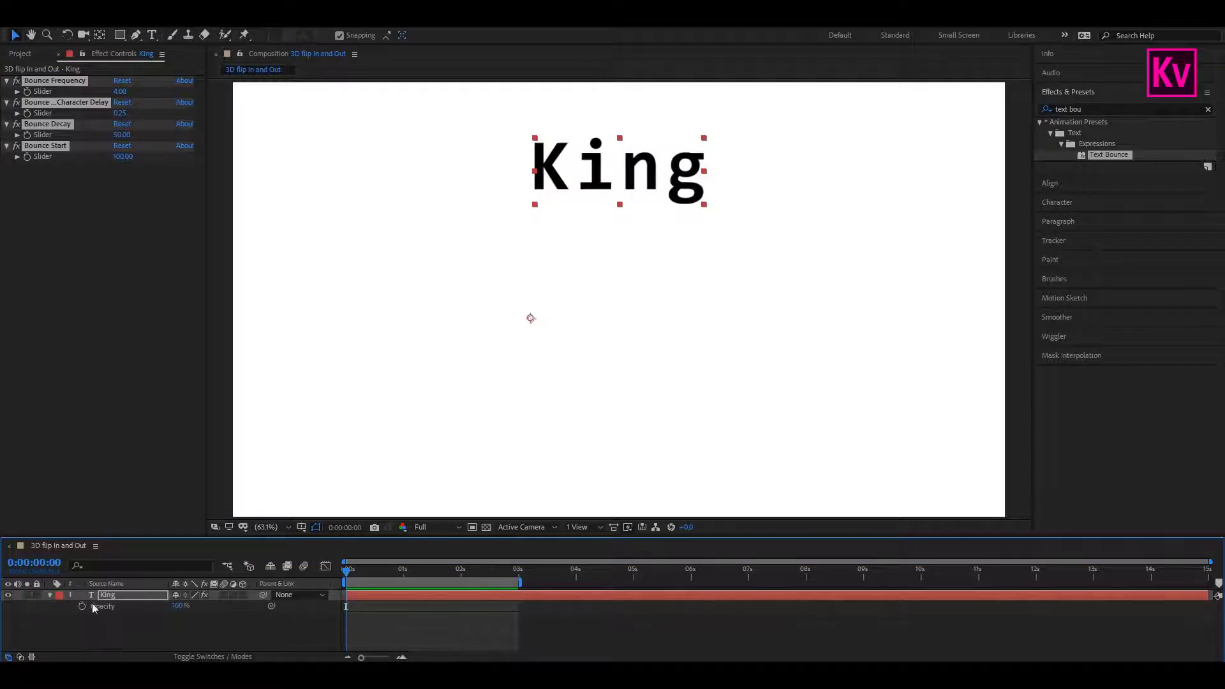
# Keyframe King's Opacity from 0% to 100% and preview the fade-in with bounce
pyautogui.click(93, 607)
pyautogui.write('0')
pyautogui.press('Return')
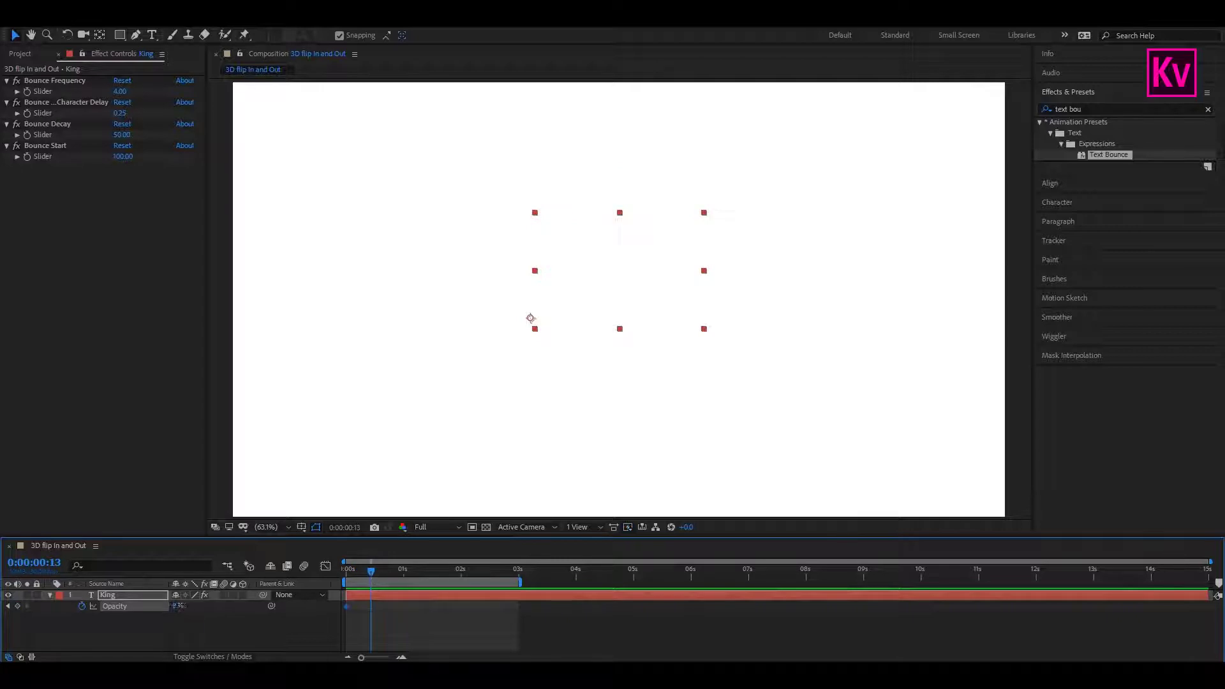
pyautogui.write('100')
pyautogui.press('Return')
pyautogui.press('space')
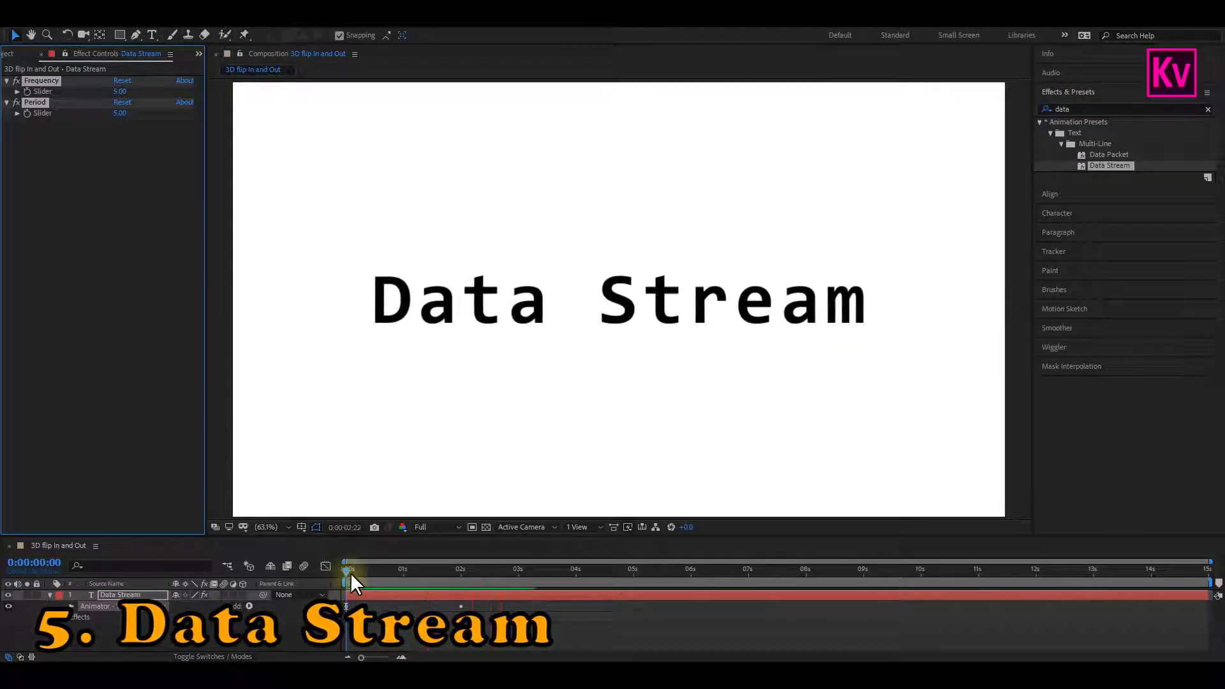
# Replay the Data Stream animation from the start and end the work area at 4 seconds
pyautogui.click(352, 570)
pyautogui.press('space')
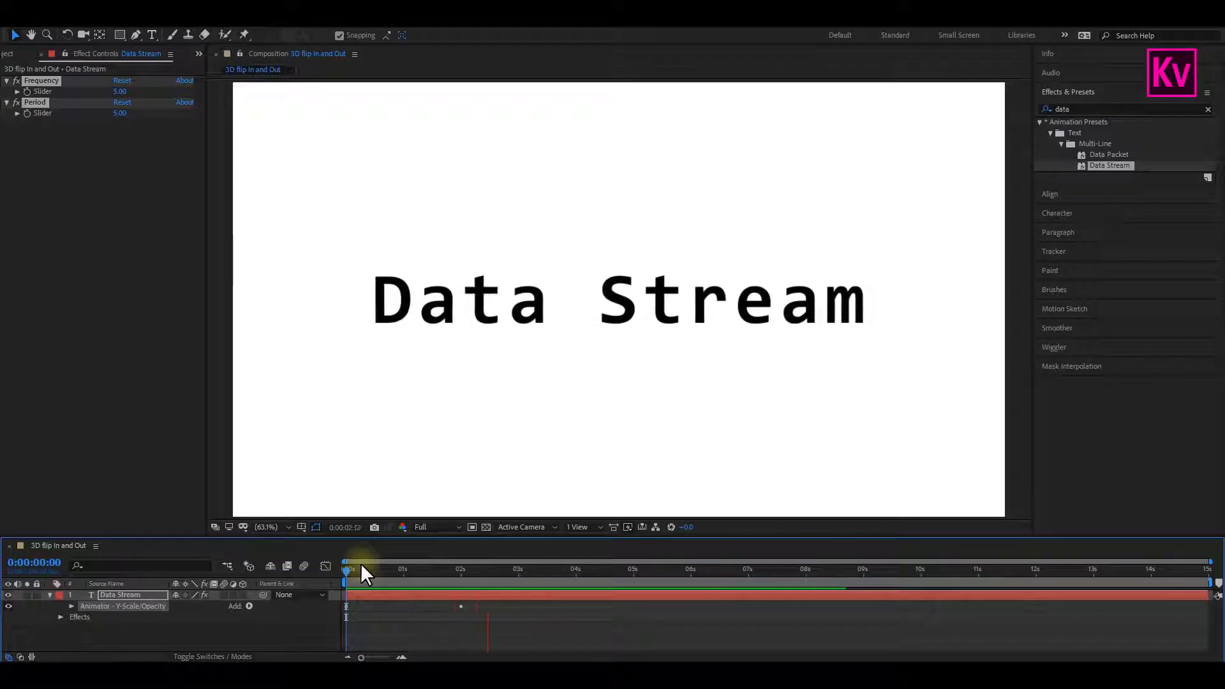
pyautogui.press('n')
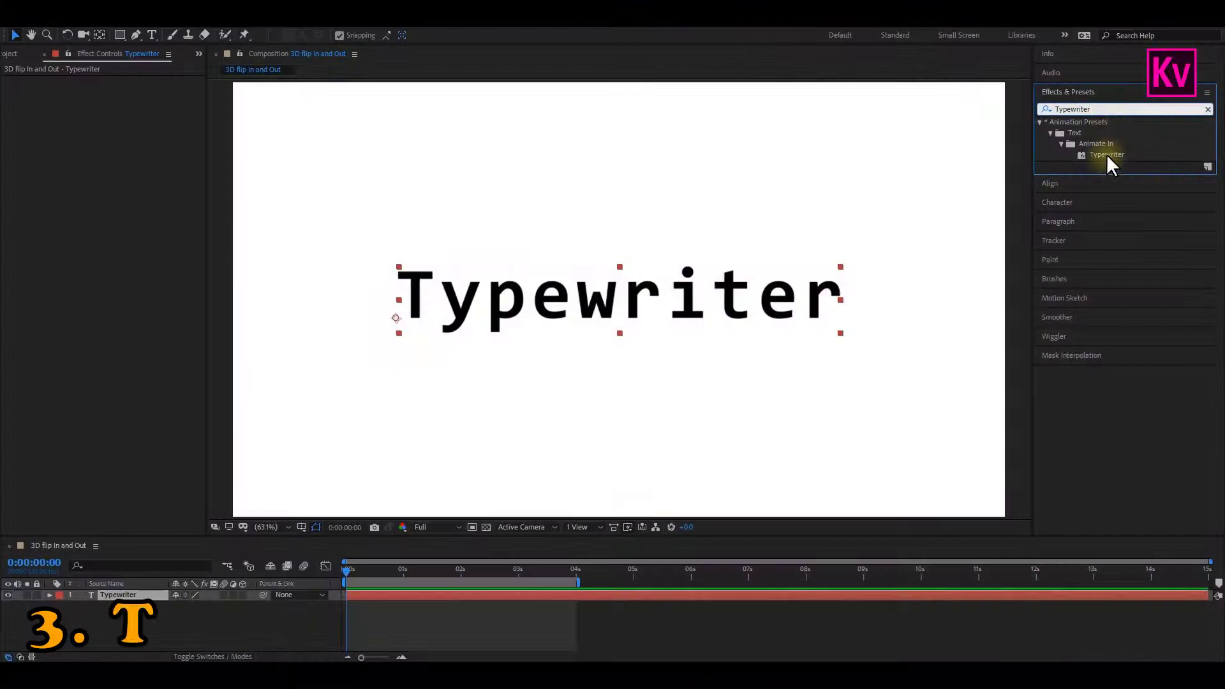
# Drag the Typewriter preset onto the Typewriter text layer
pyautogui.moveTo(1108, 159); pyautogui.dragTo(733, 296)
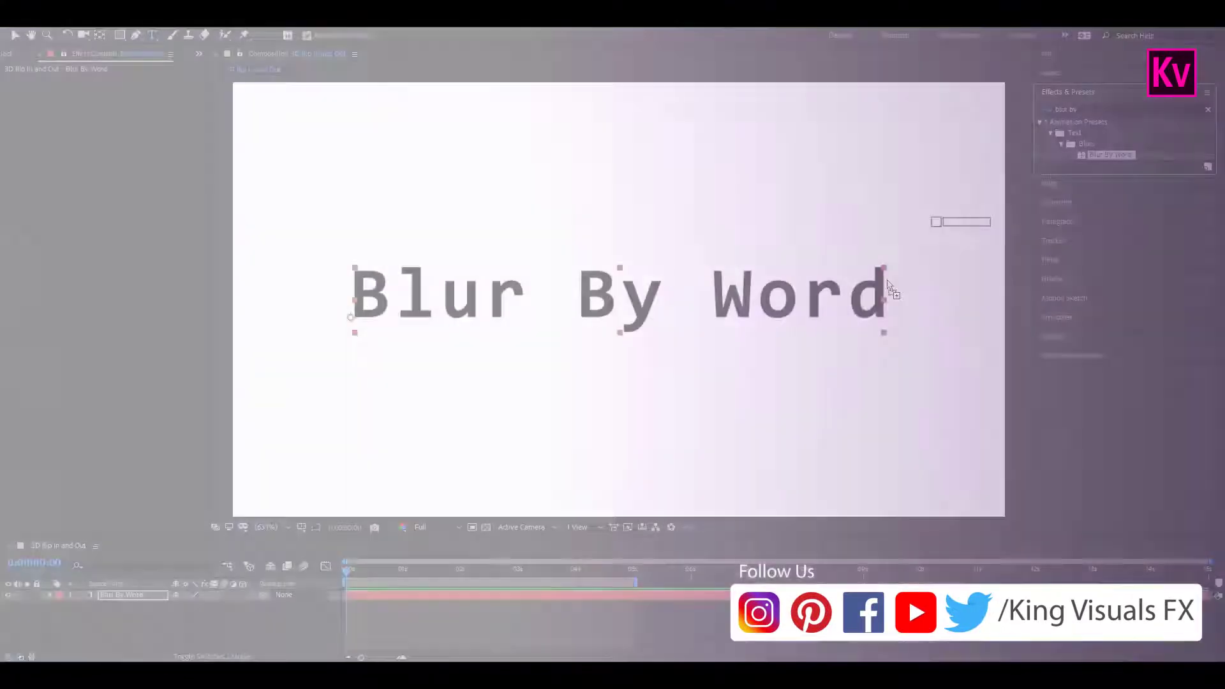
# Apply Blur By Word to the text layer and preview the words blurring in
pyautogui.moveTo(892, 291); pyautogui.dragTo(891, 291)
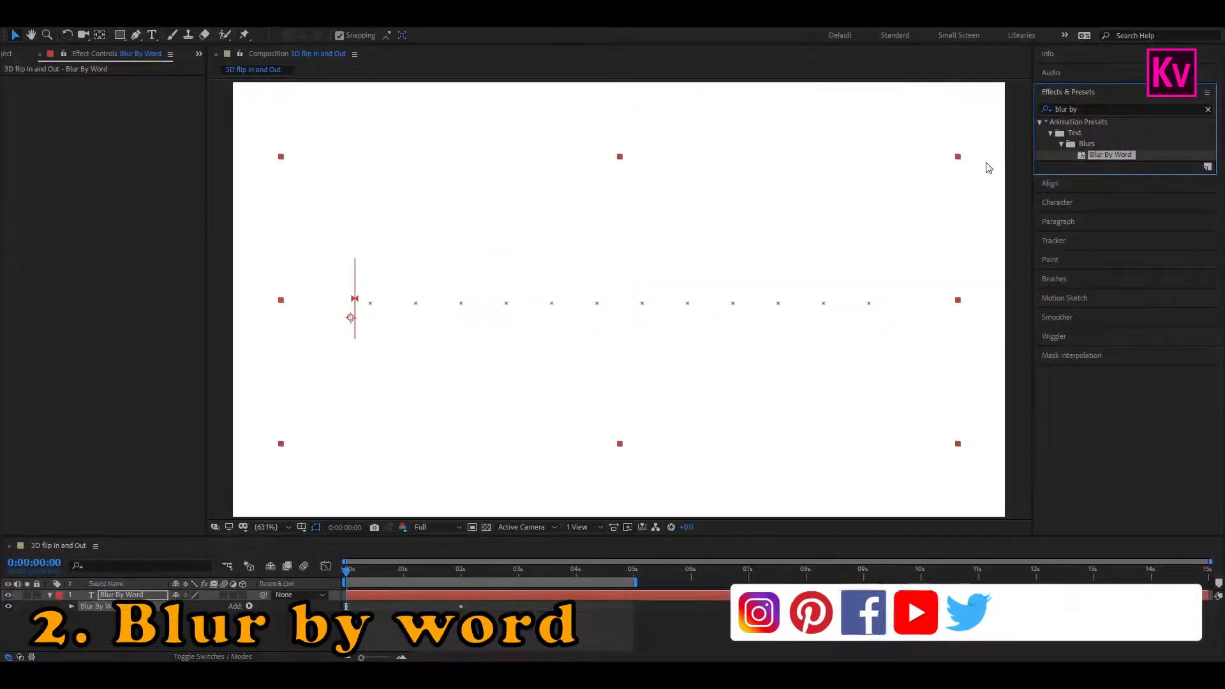
pyautogui.press('space')
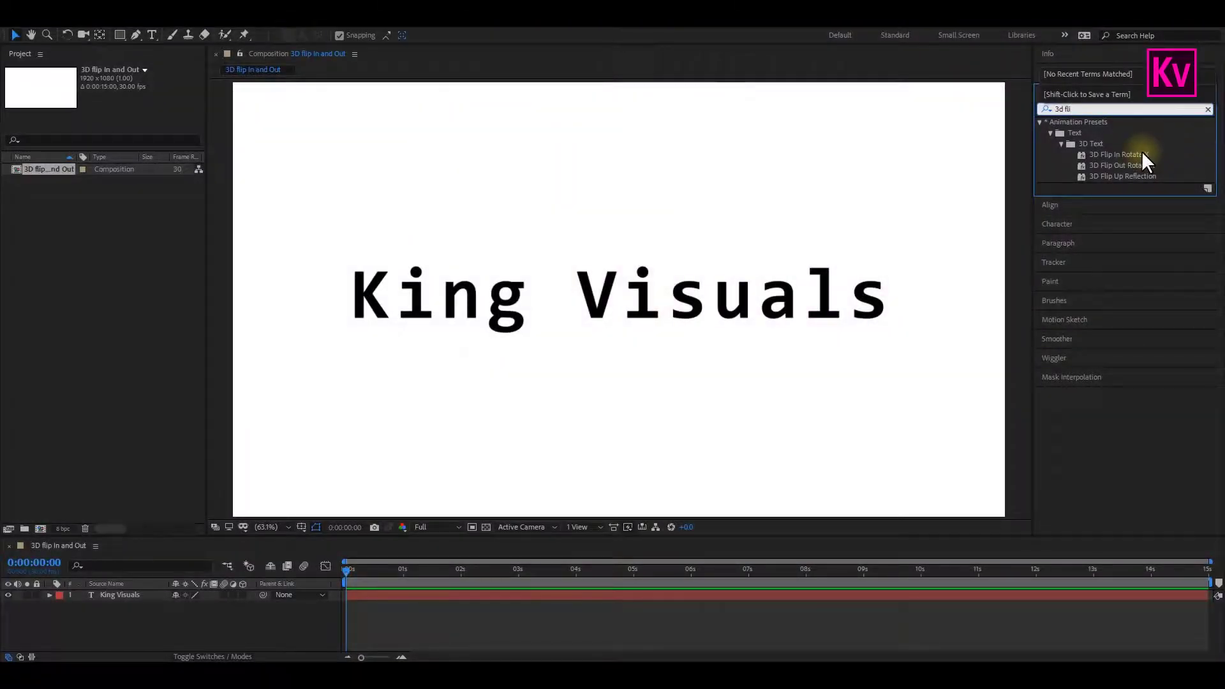
# Apply 3D Flip In Rotate X to King Visuals, preview it, and inspect its Offset keyframes
pyautogui.moveTo(1142, 155); pyautogui.dragTo(465, 588)
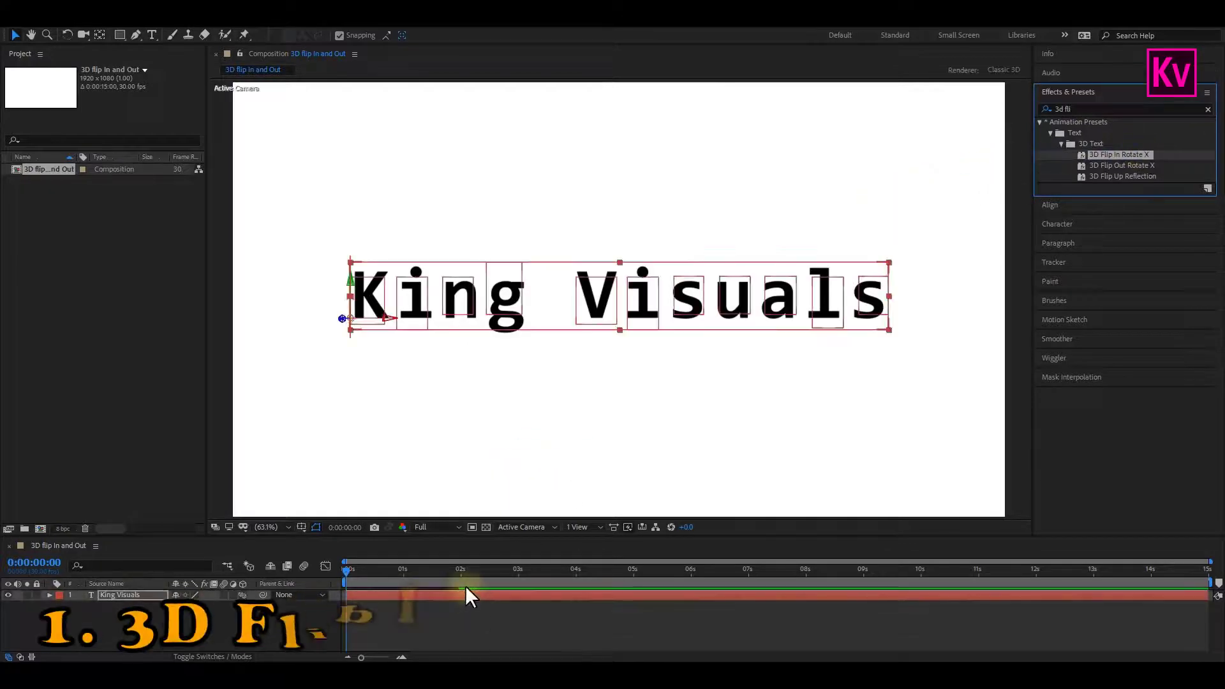
pyautogui.press('space')
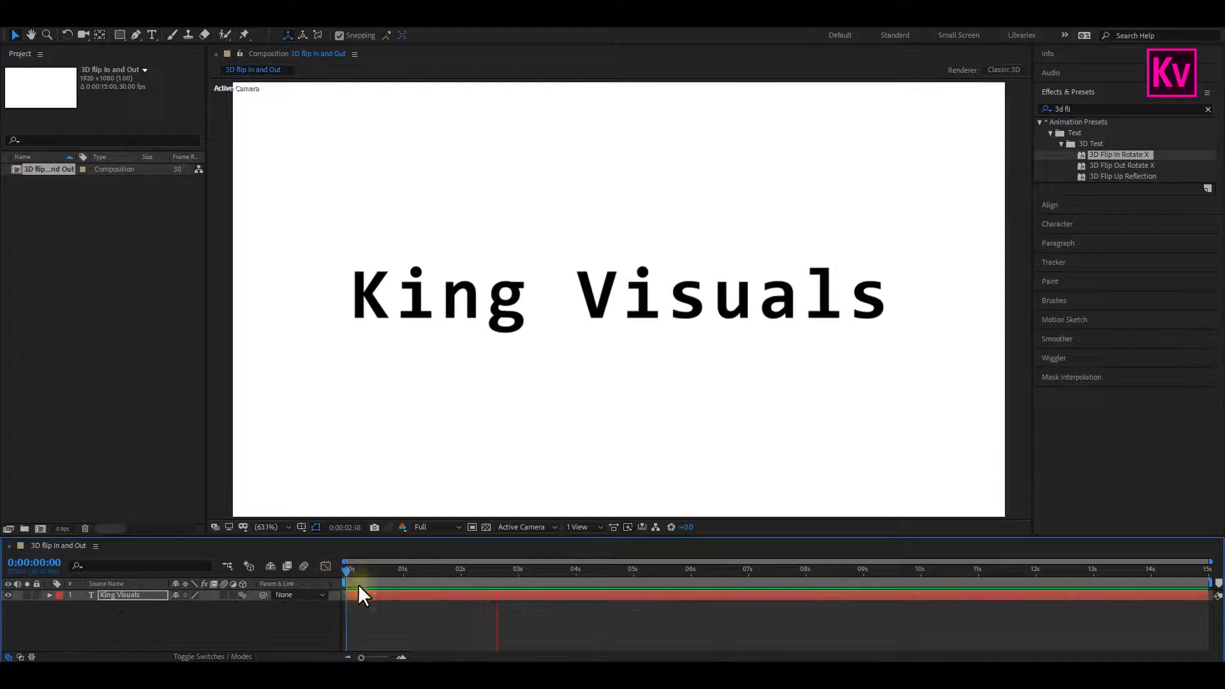
pyautogui.press('space')
pyautogui.press('u')
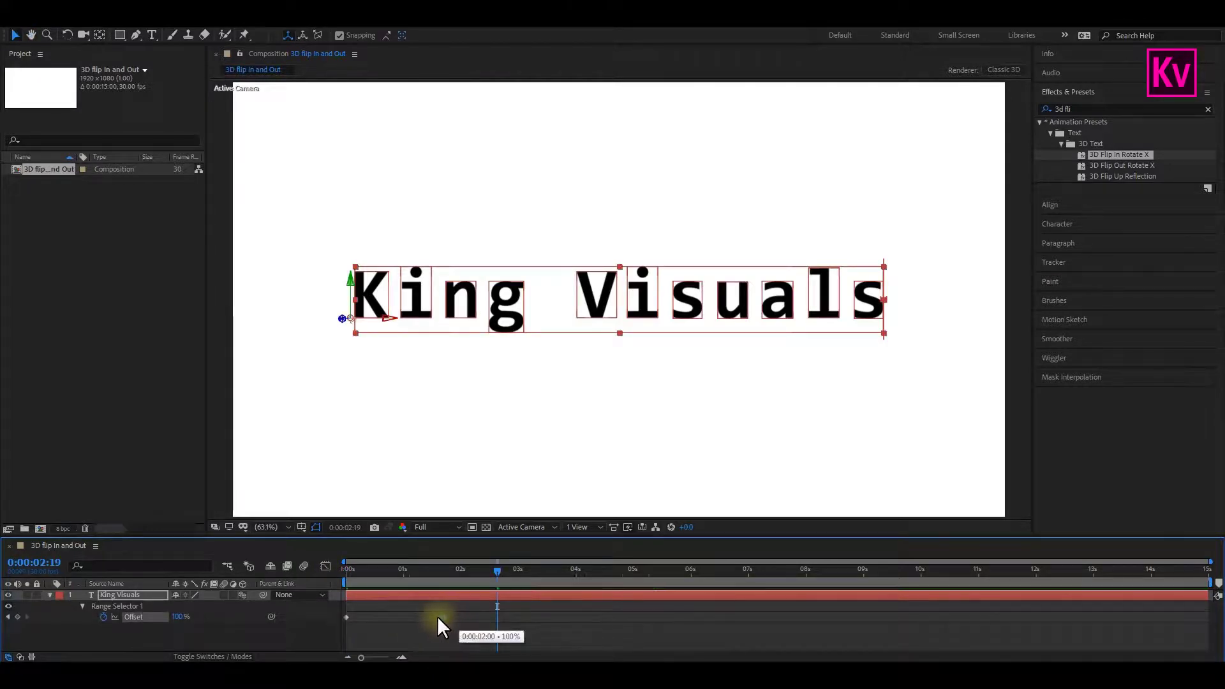
pyautogui.click(440, 617)
# Replay the flip-in from the start, then add 3D Flip Out Rotate X and preview both
pyautogui.press('Home')
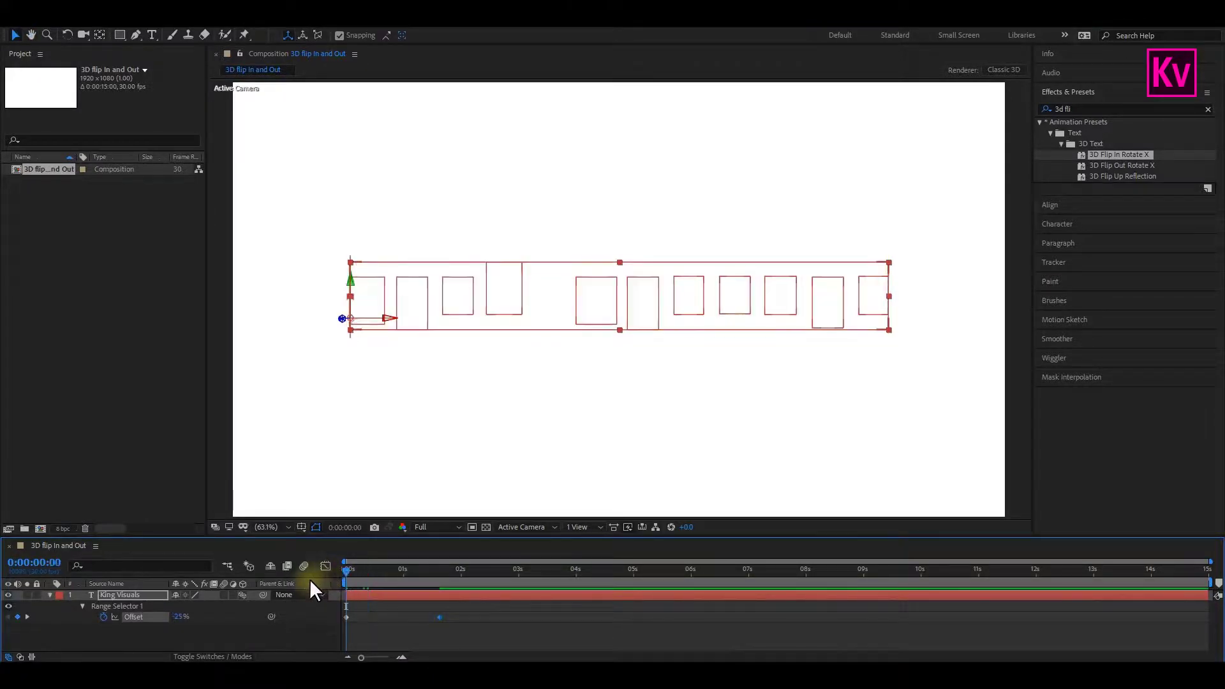
pyautogui.press('space')
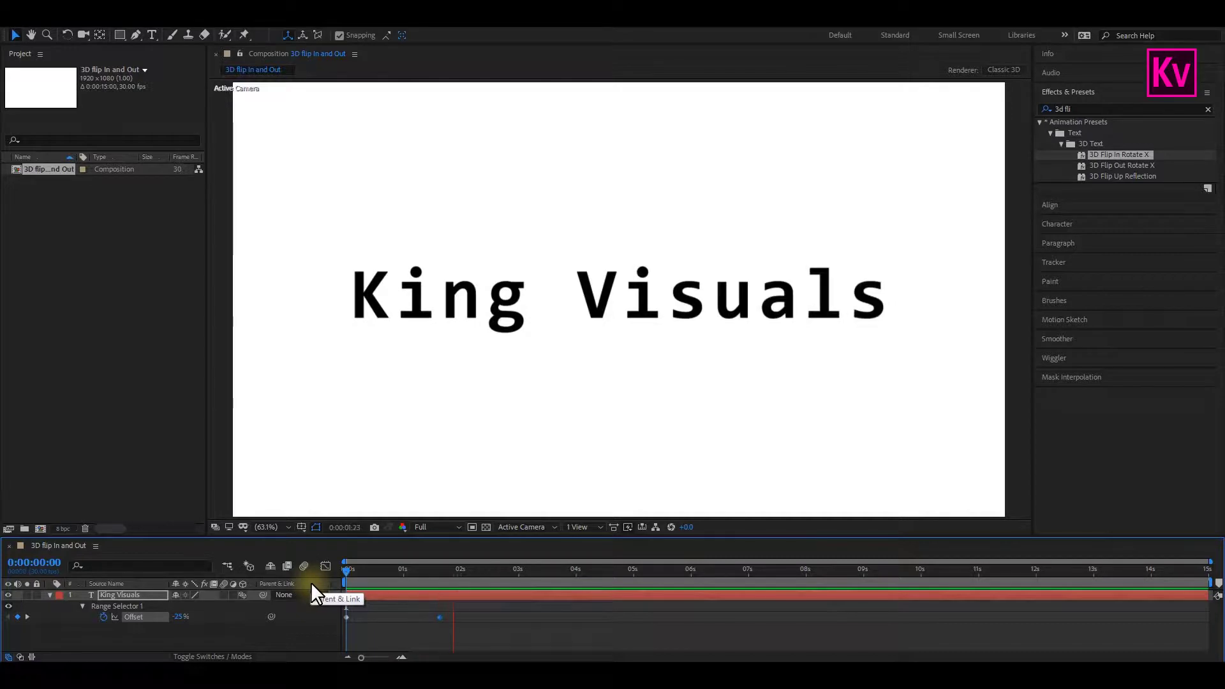
pyautogui.press('space')
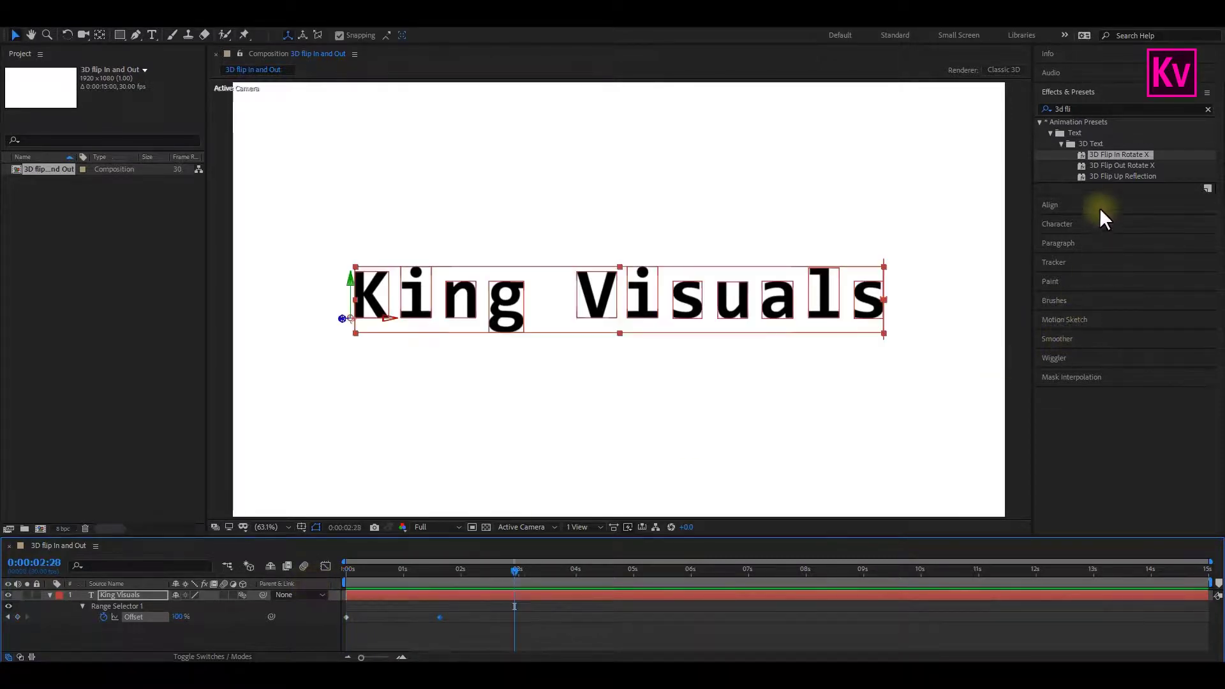
pyautogui.moveTo(1115, 162); pyautogui.dragTo(331, 571)
pyautogui.press('space')
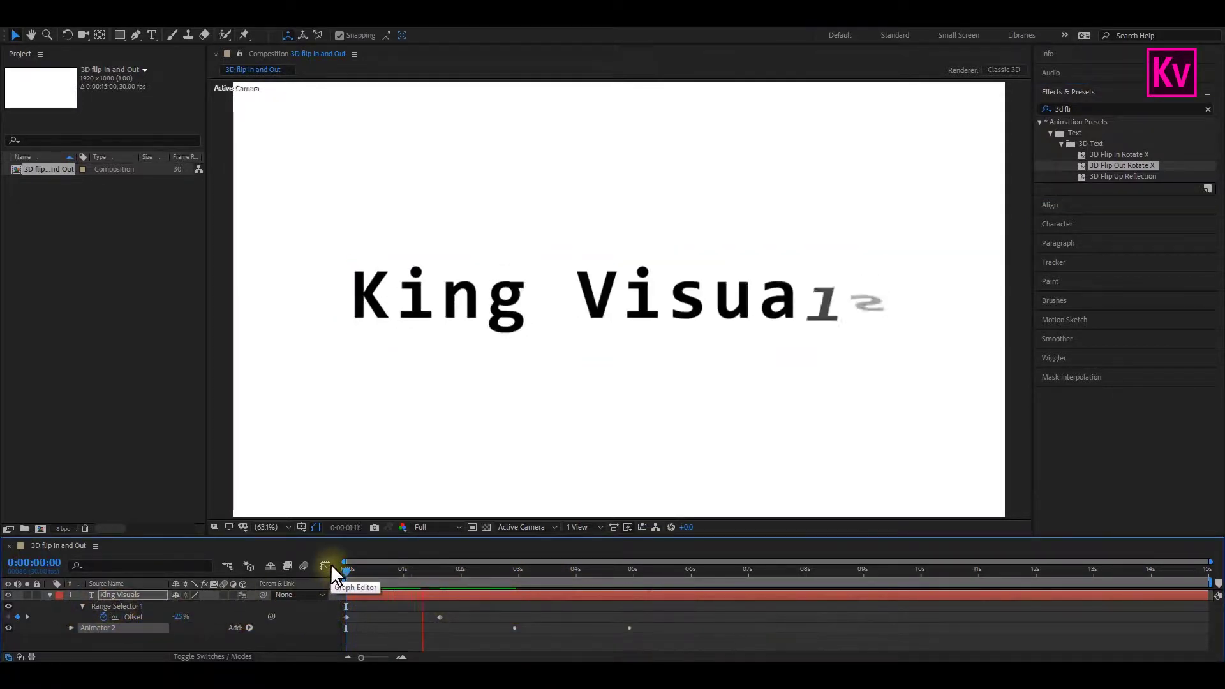